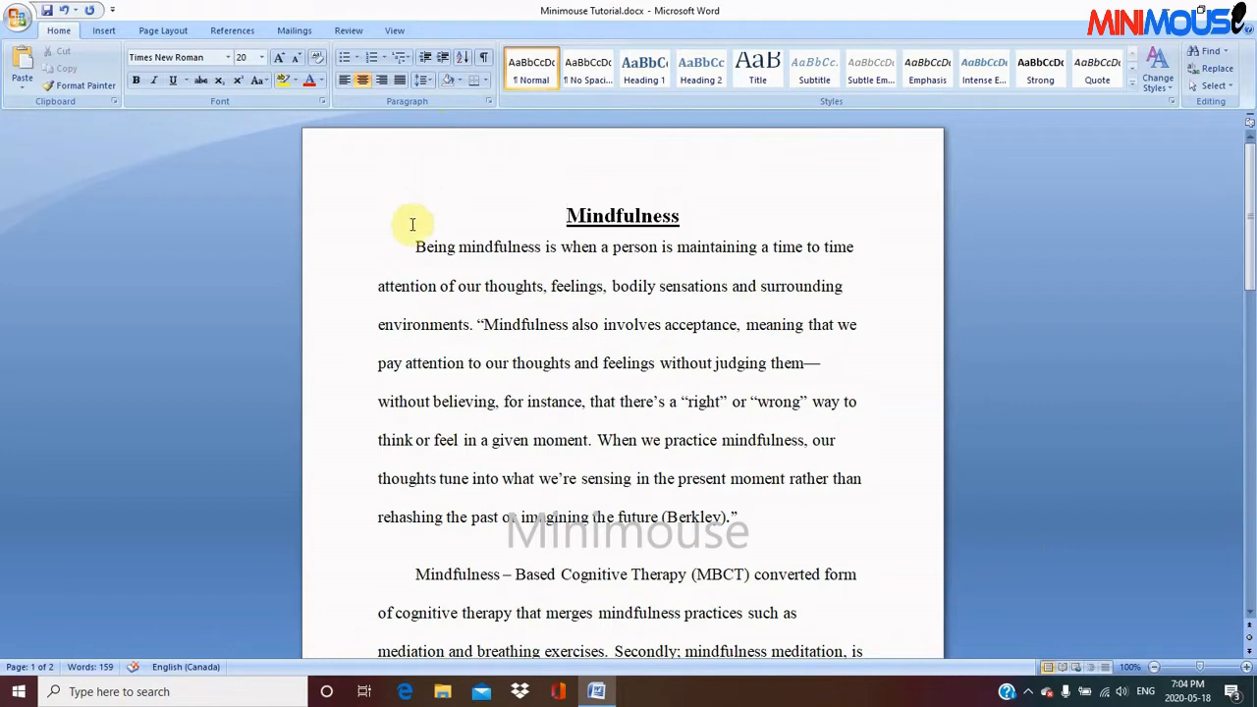
Copy the first paragraph, "Being mindfulness is when a person…", and paste it at the start of page 2
drag(412, 247, 779, 519)
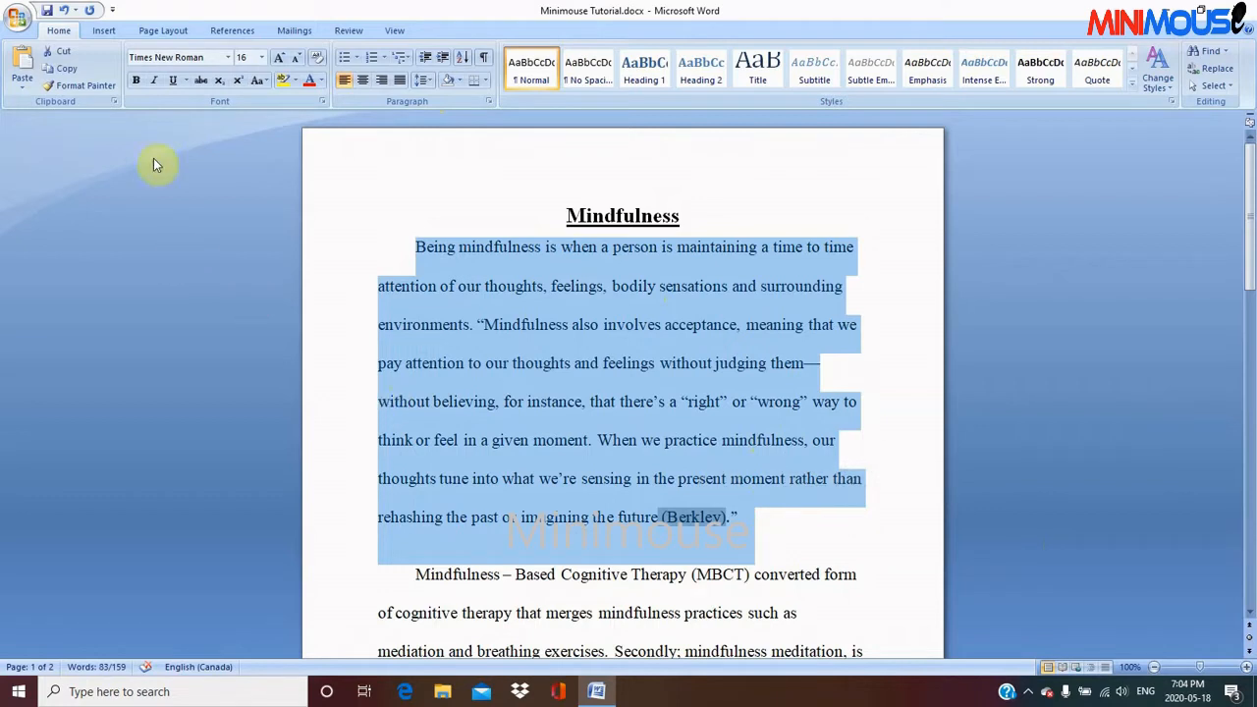
click(67, 71)
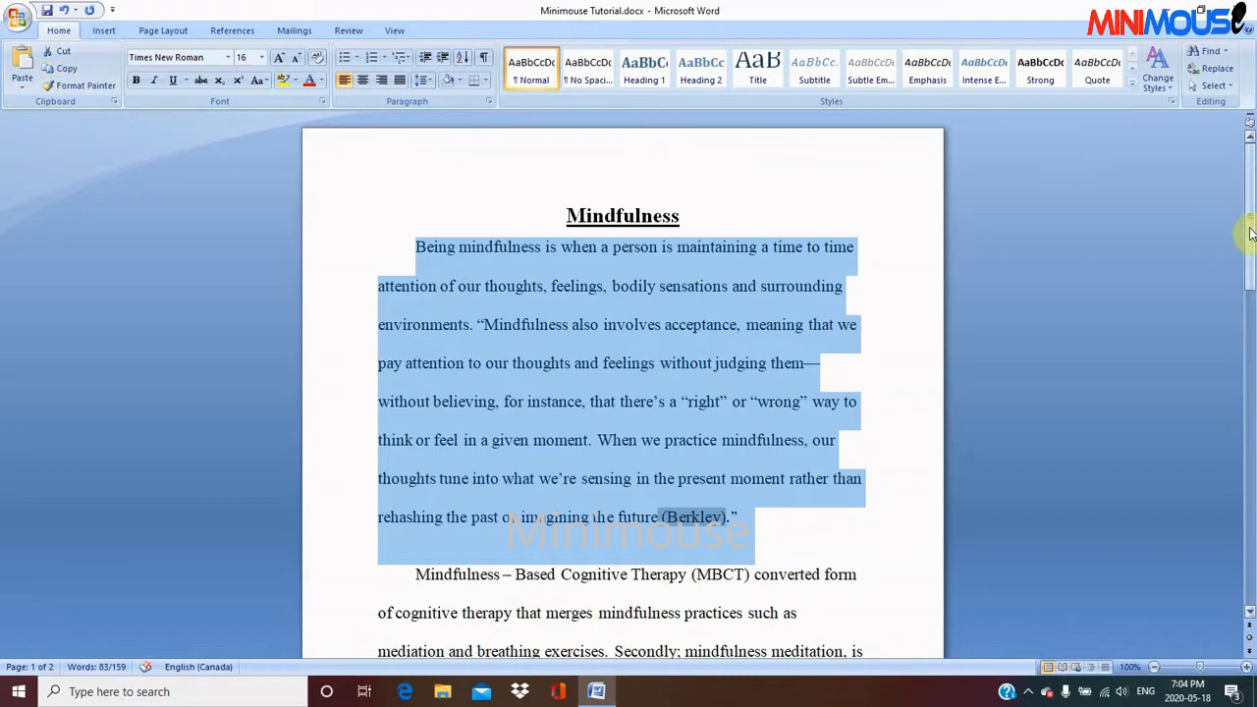
drag(1249, 233, 1252, 330)
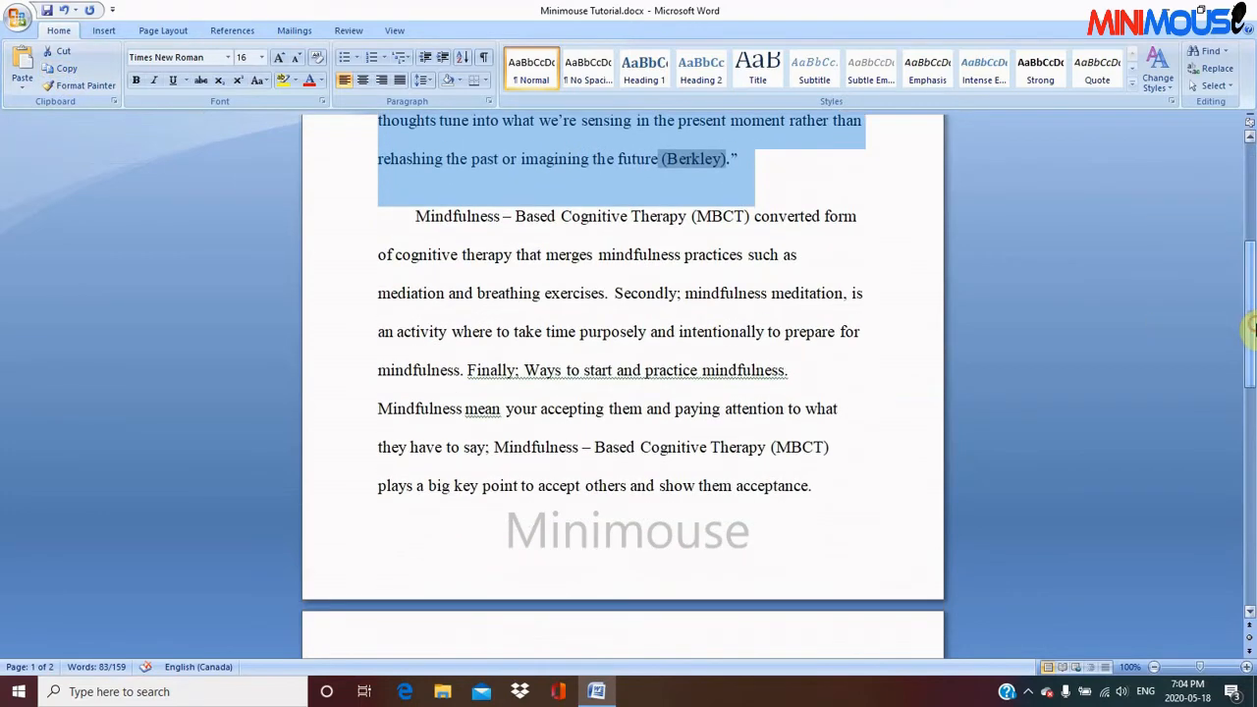
click(832, 489)
key(ctrl+Return)
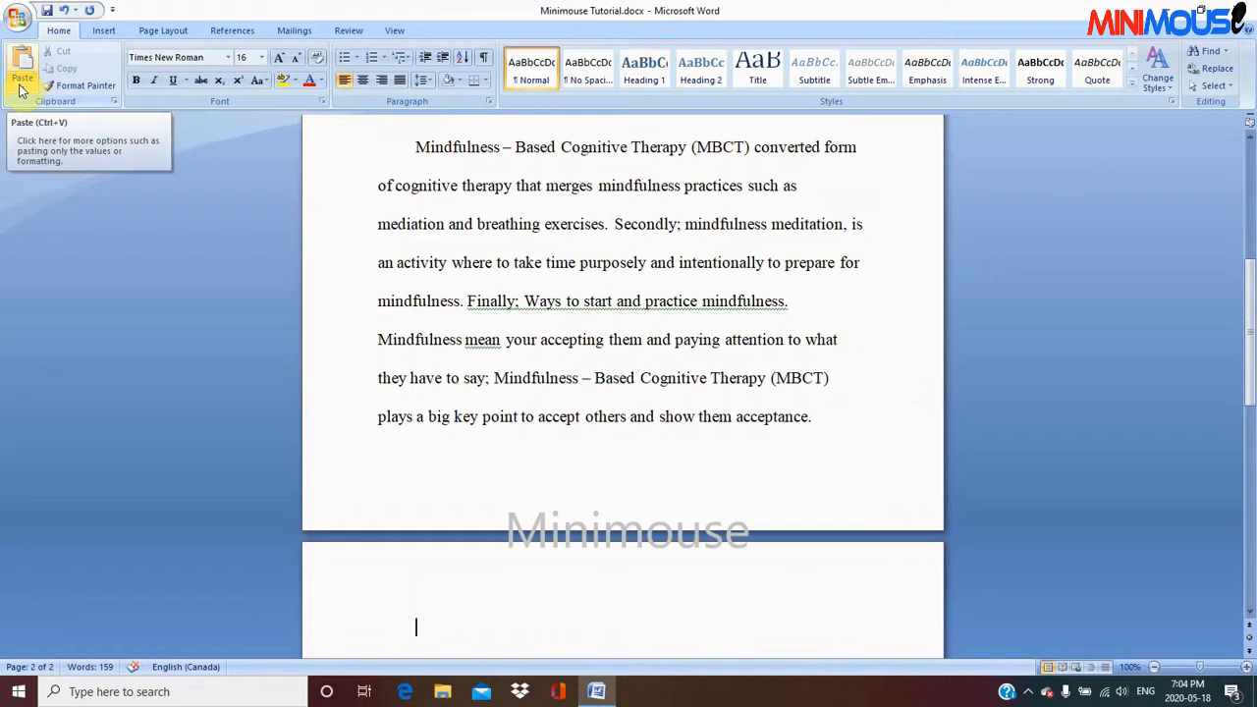
click(20, 90)
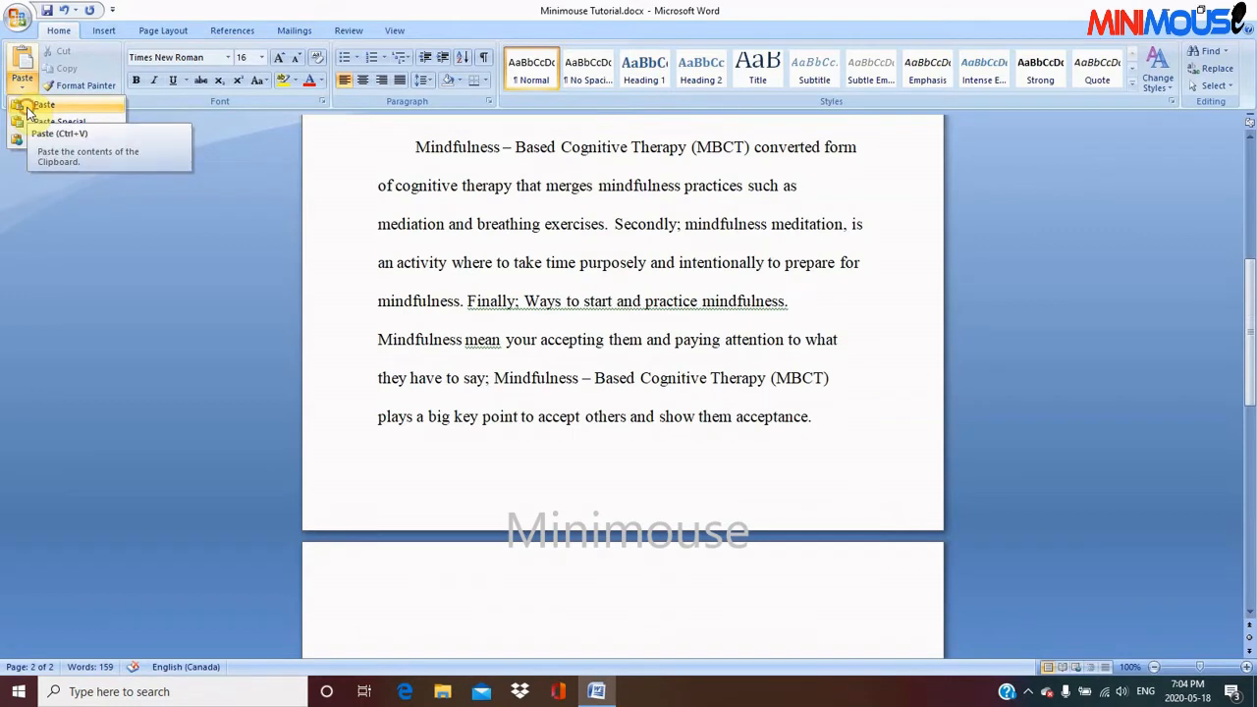
click(28, 112)
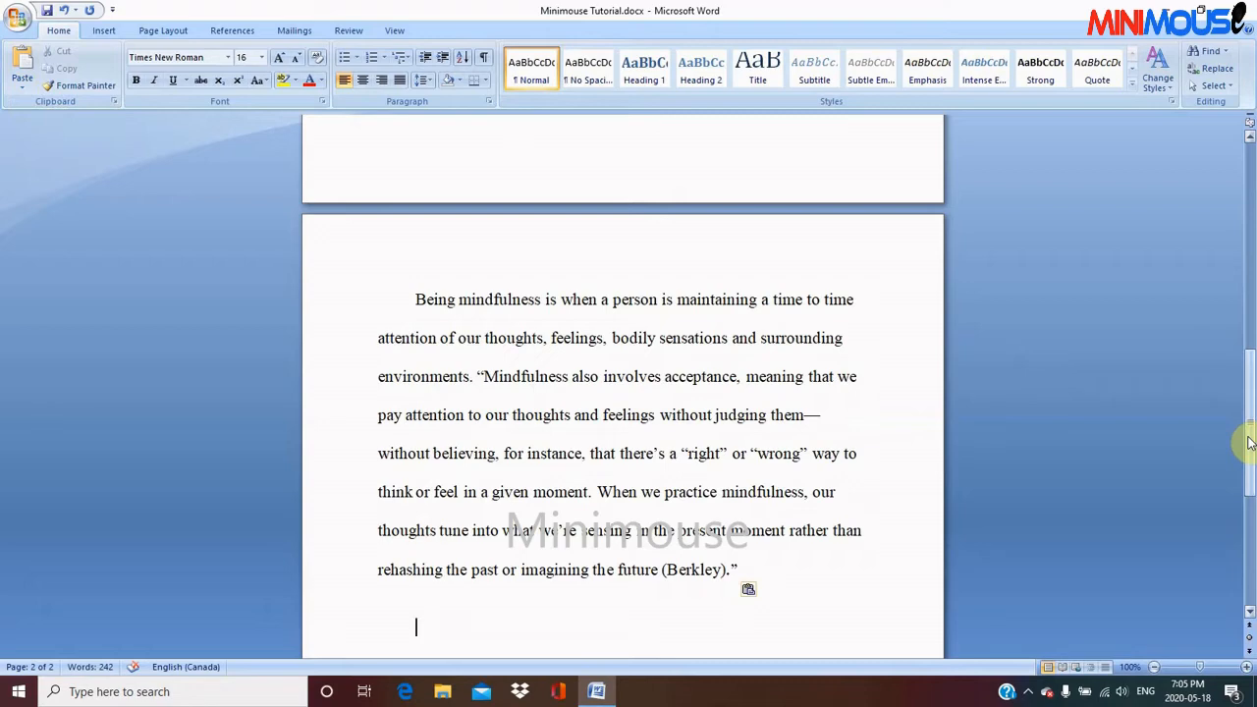
Move the "Mindfulness – Based Cognitive Therapy (MBCT)" paragraph directly beneath the Mindfulness title and remove the extra blank line after it
drag(1249, 444, 1244, 321)
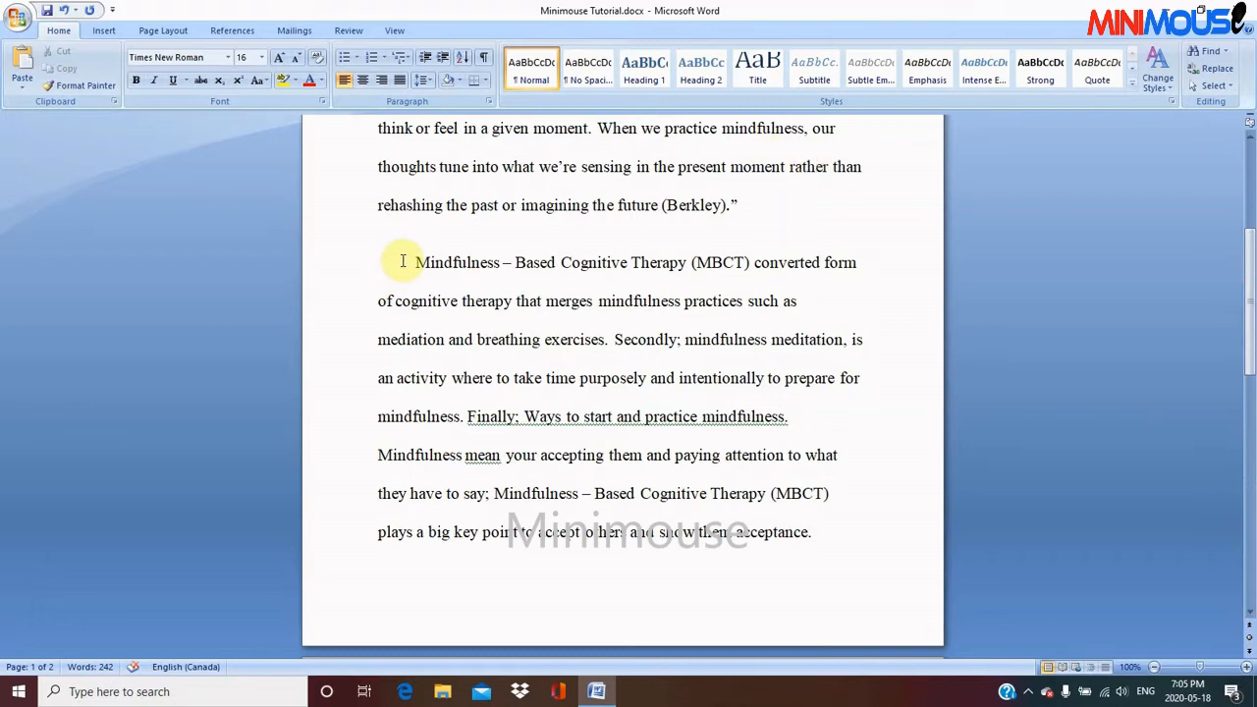
drag(406, 262, 830, 531)
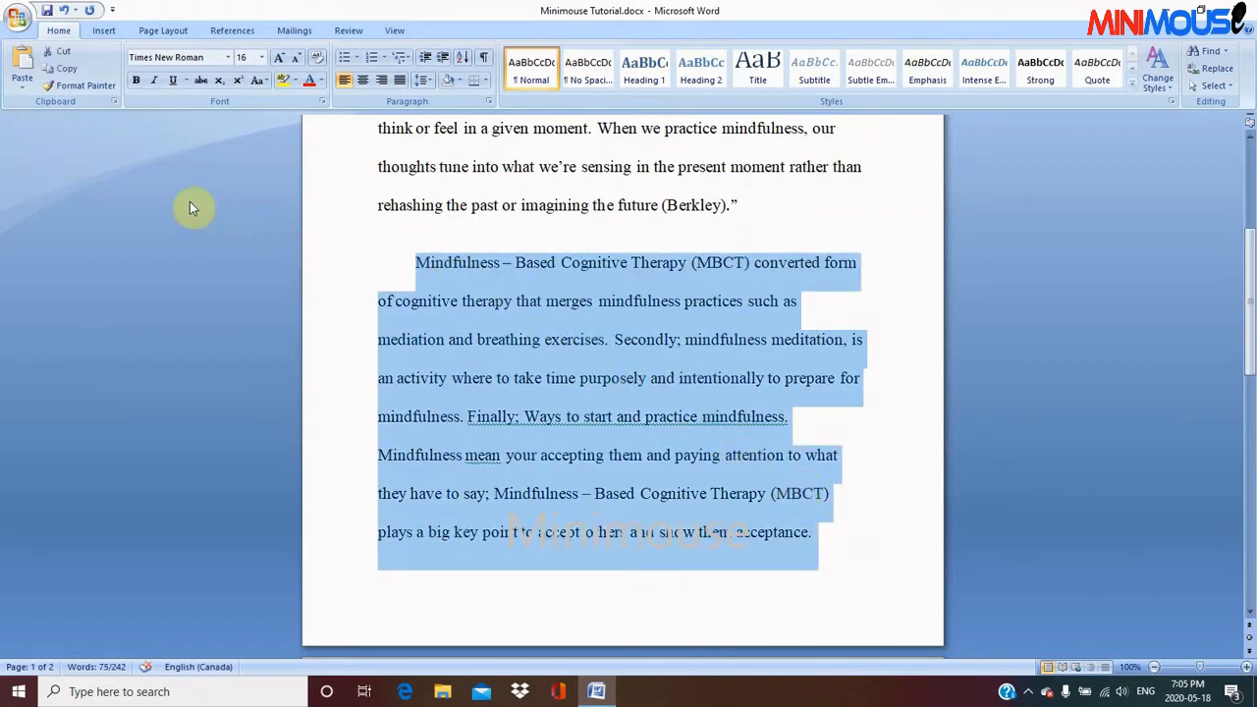
click(61, 58)
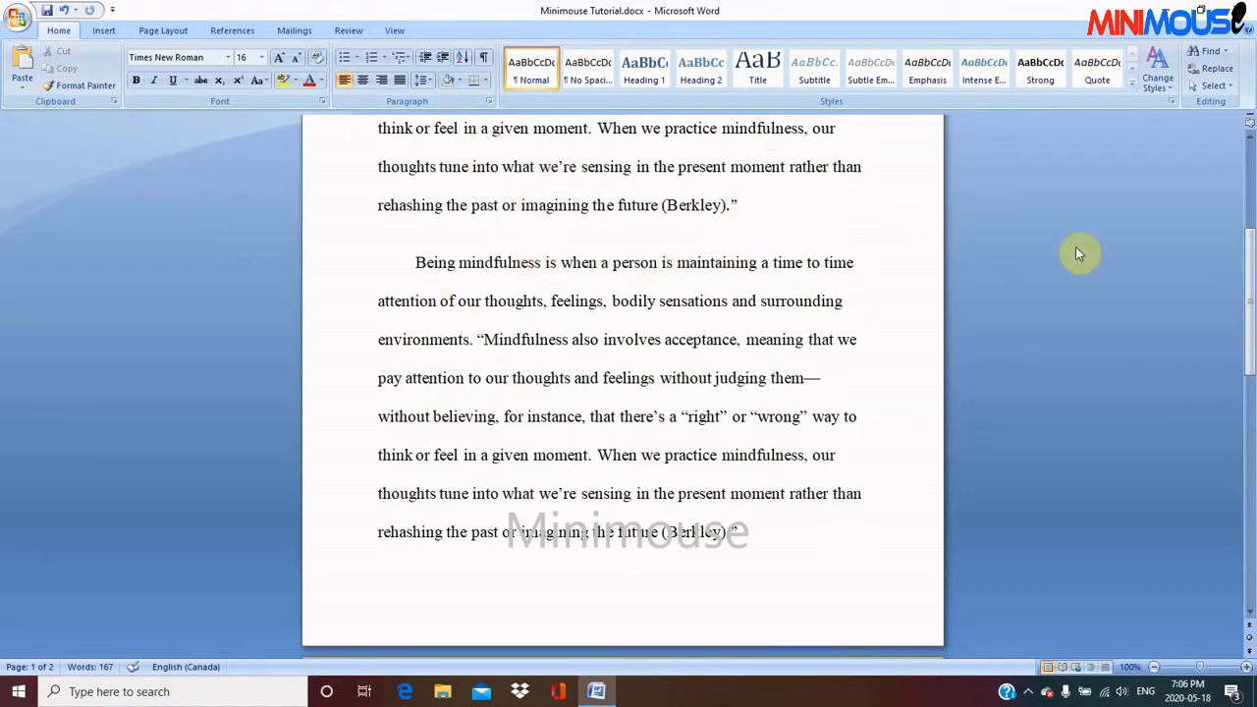
drag(1249, 281, 1234, 221)
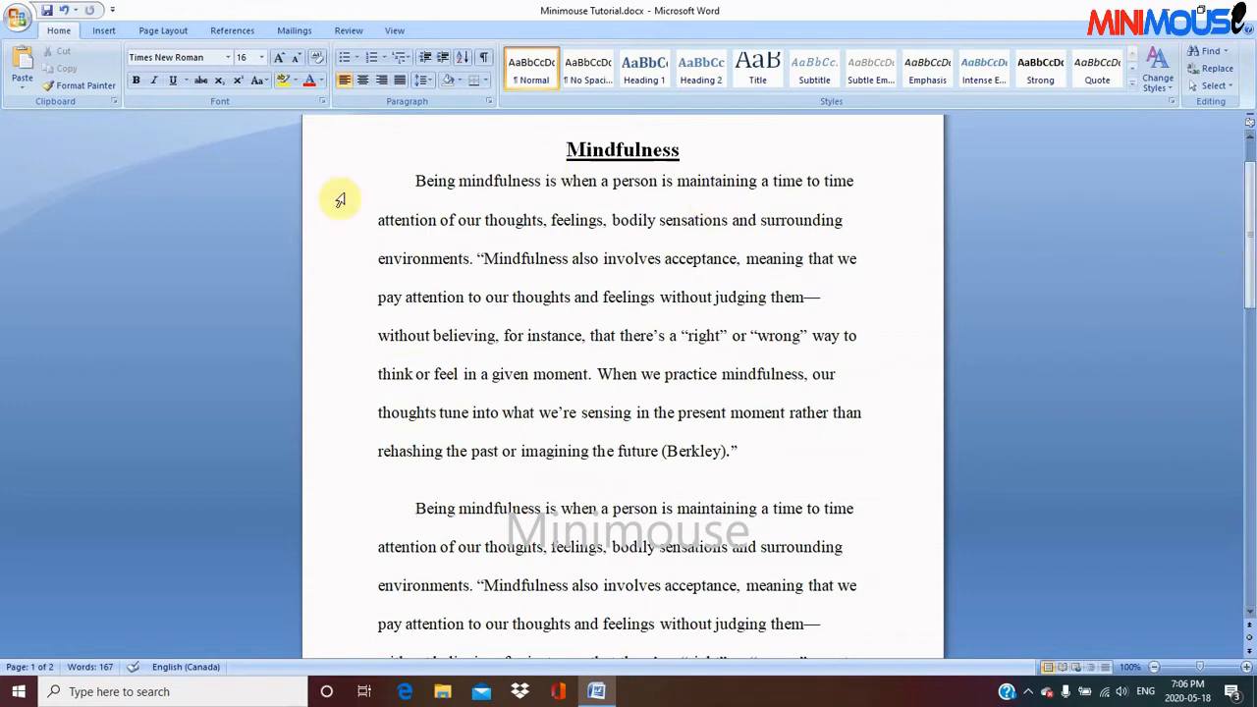
click(414, 181)
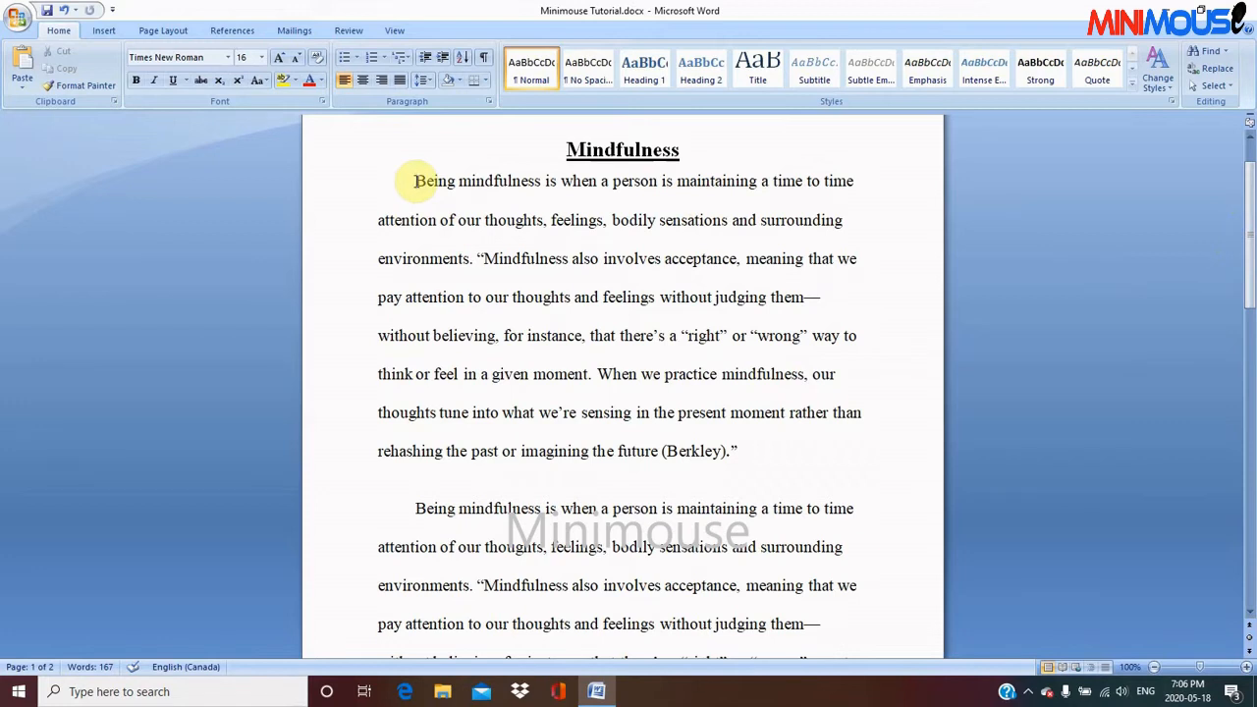
key(Return)
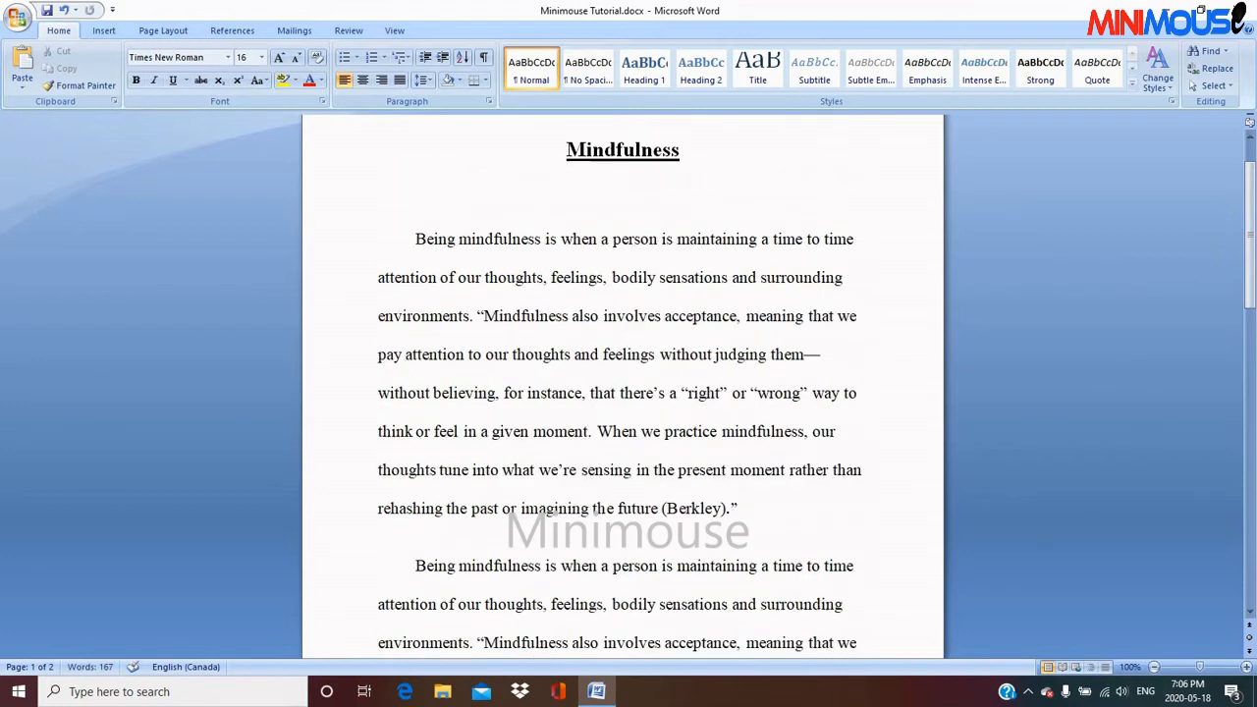
key(Up)
click(23, 94)
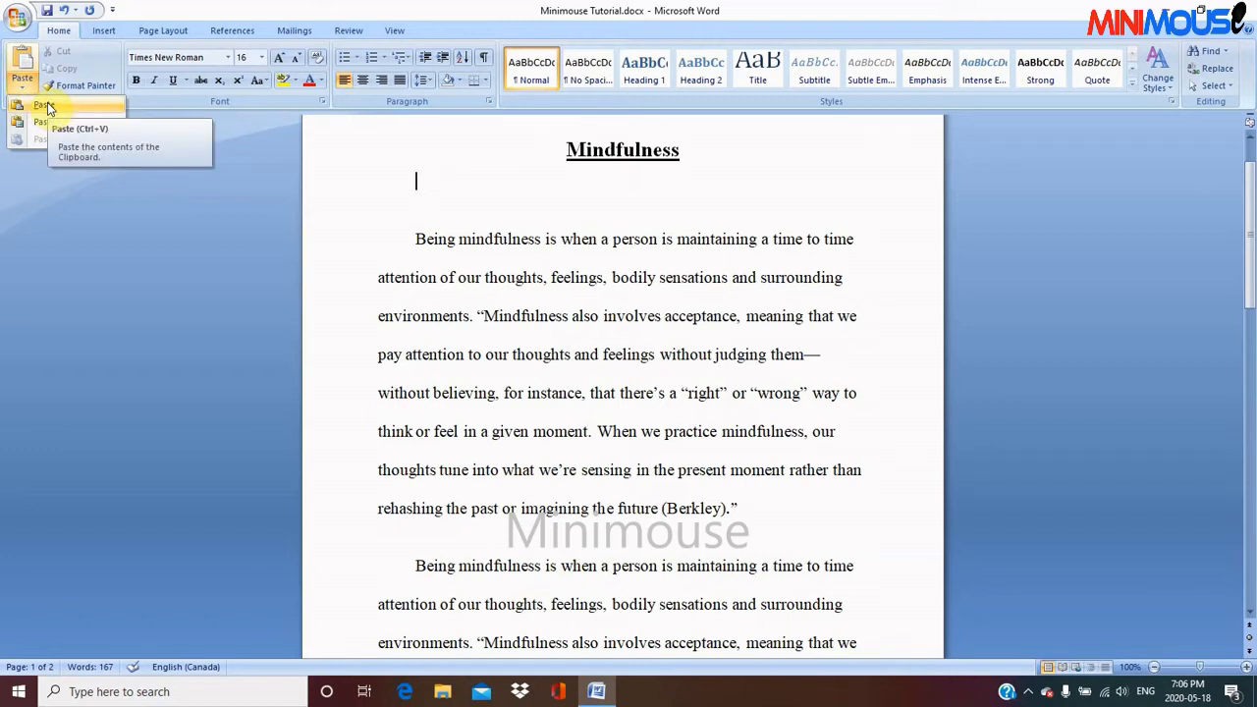
click(44, 105)
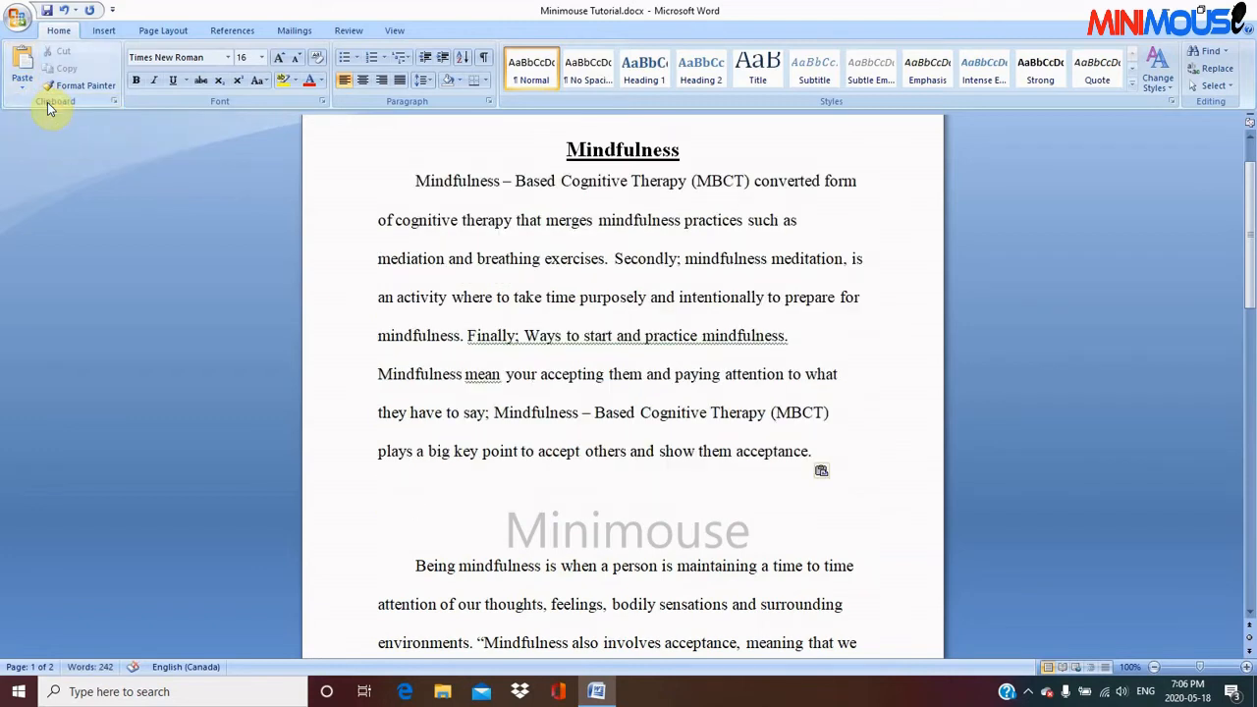
key(BackSpace)
key(BackSpace)
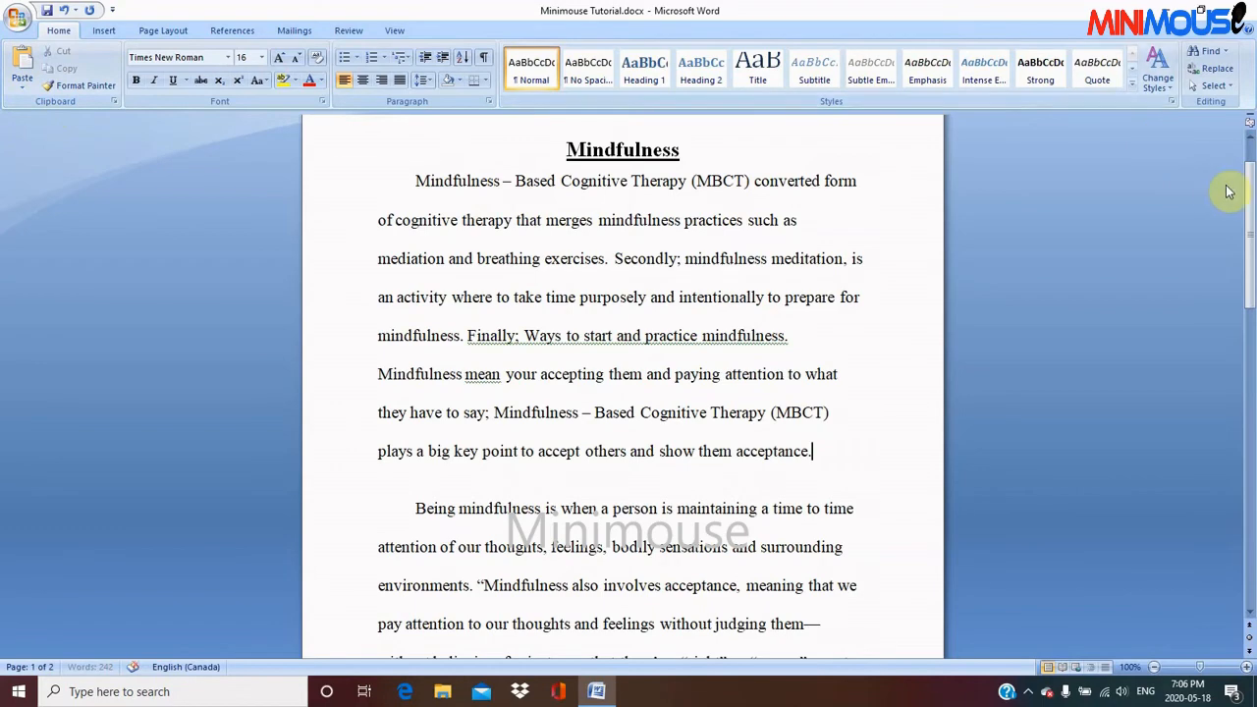
Replace every occurrence of "Mindfulness" with "awareness" throughout the document and check the changed text up to the title
drag(1249, 220, 1214, 175)
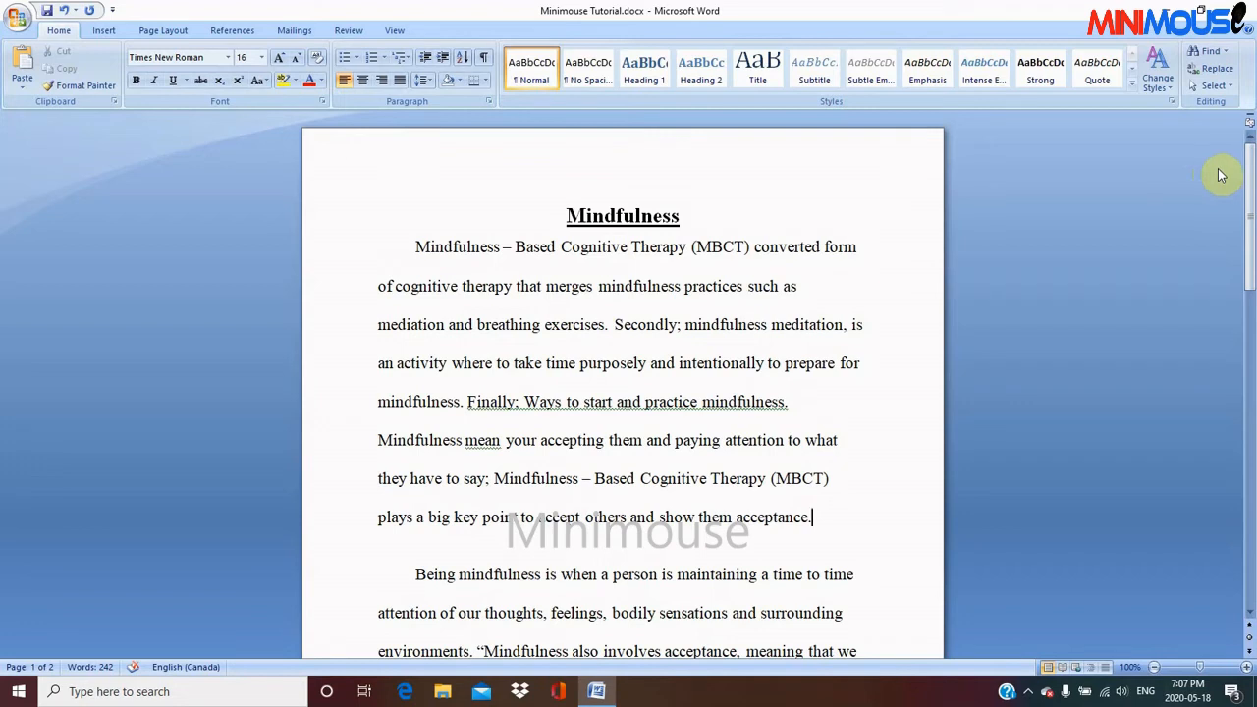
click(1208, 71)
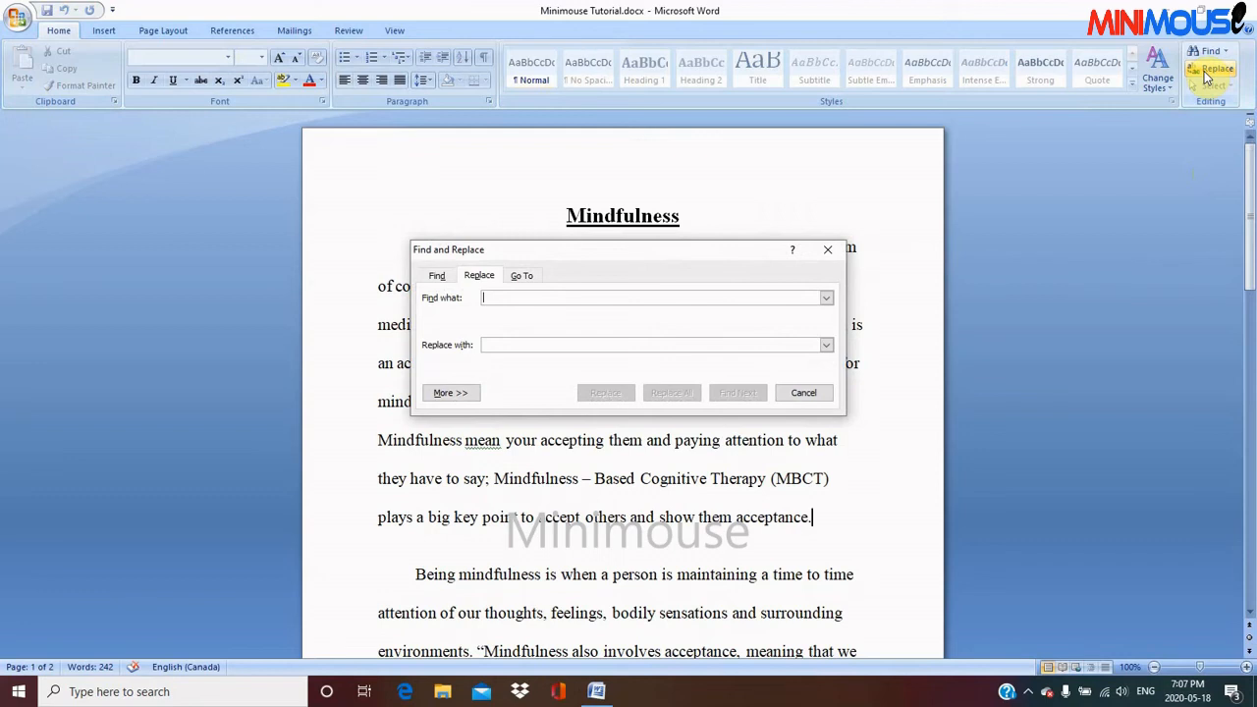
text(M)
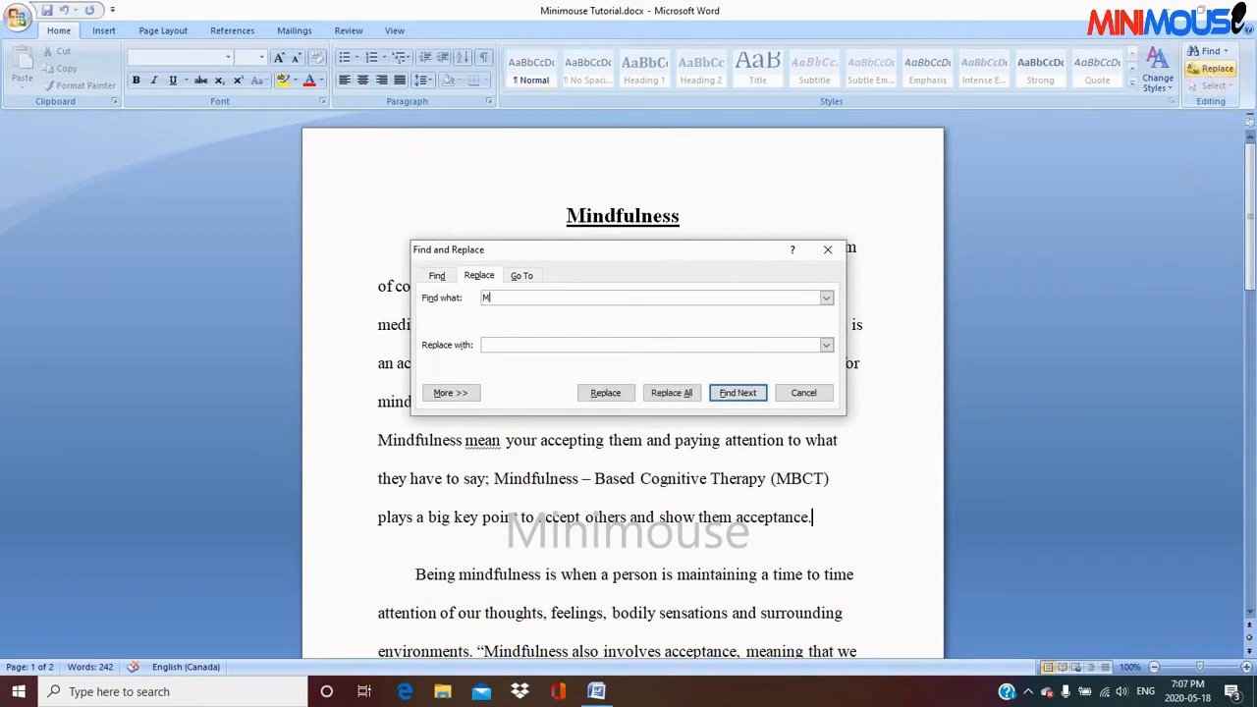
text(indfulness)
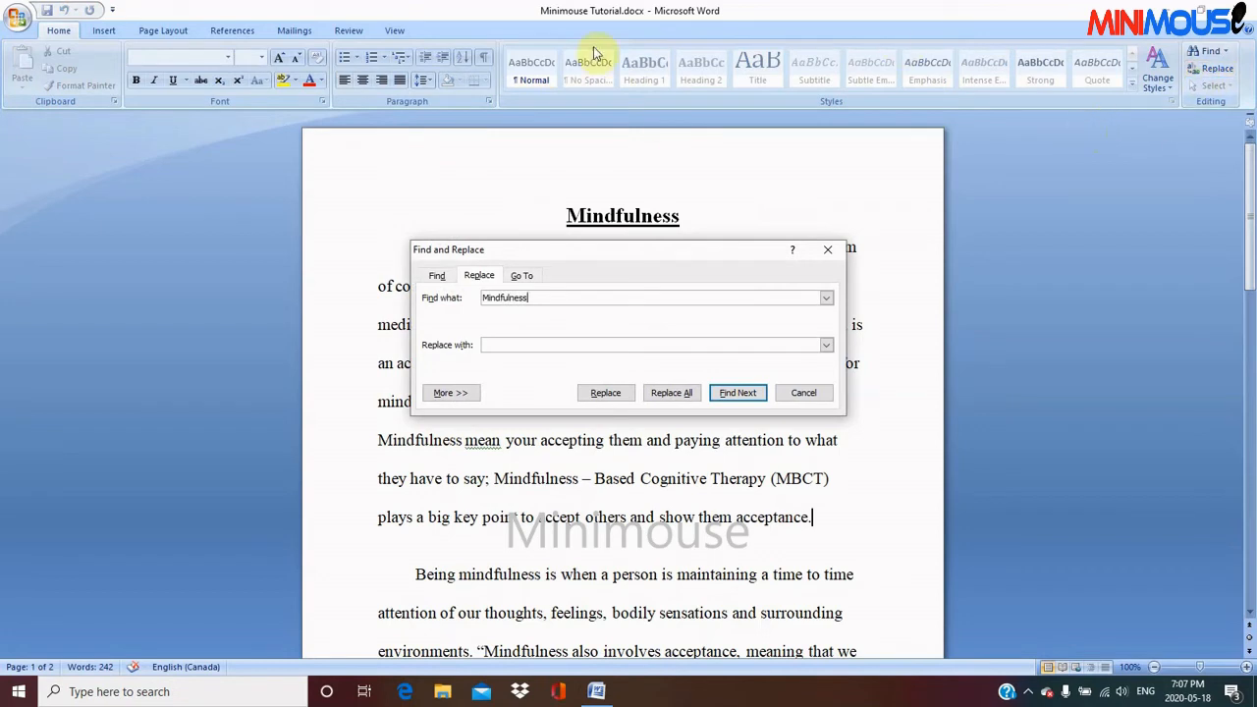
click(501, 345)
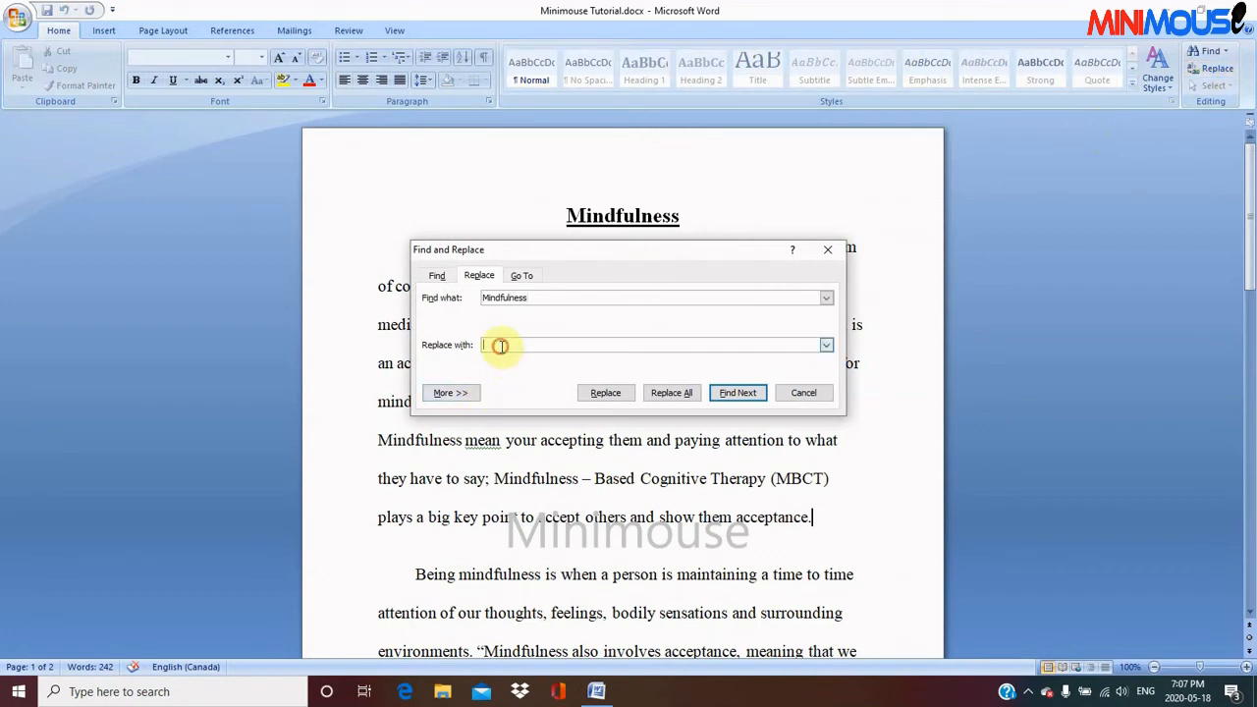
text(awa)
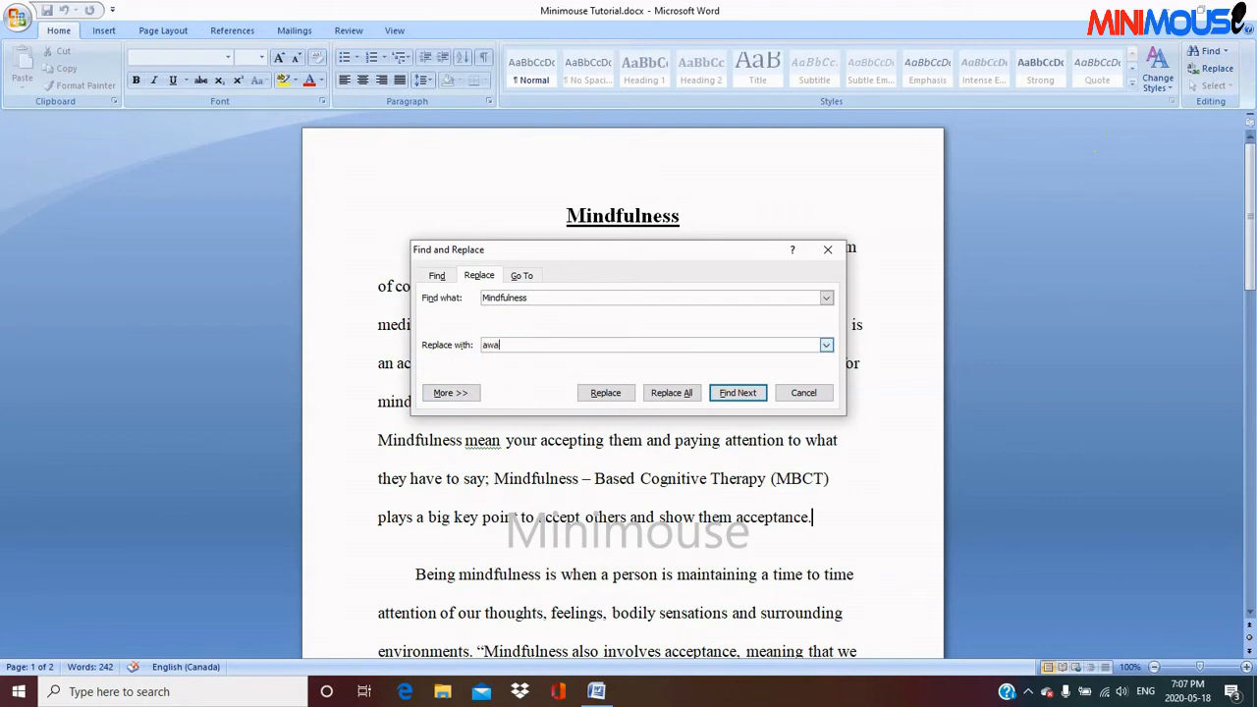
text(reness)
click(669, 393)
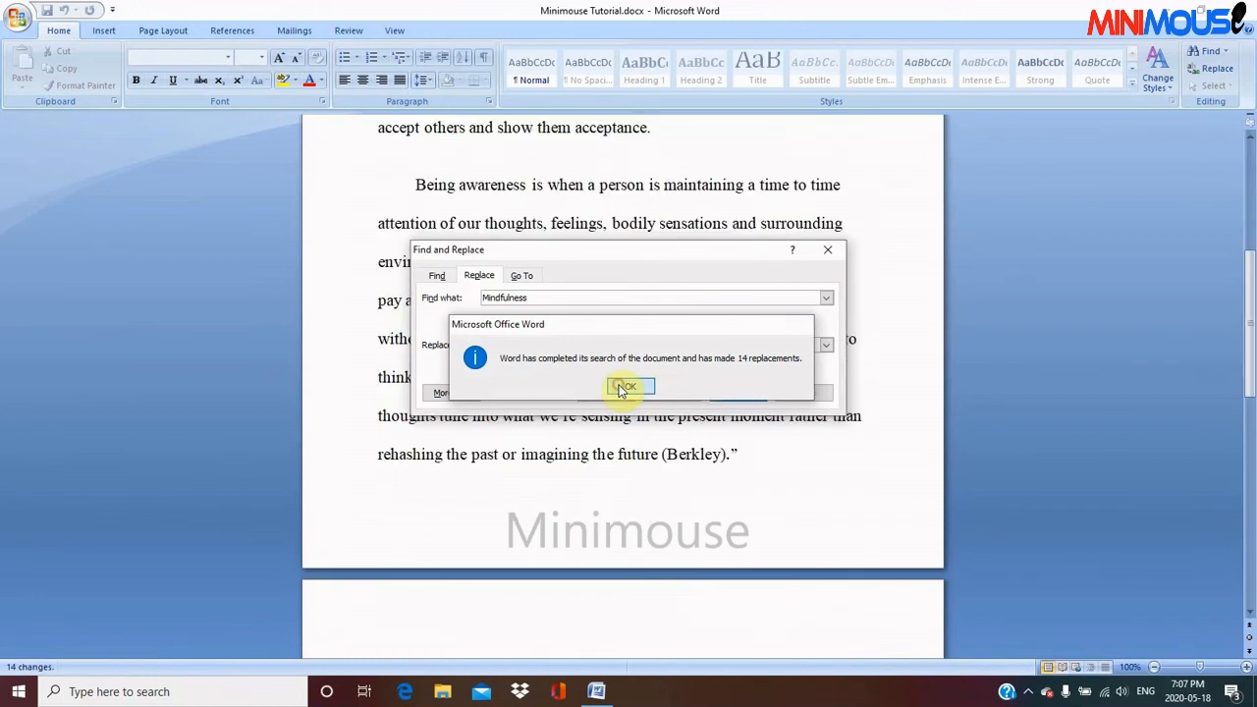
click(622, 390)
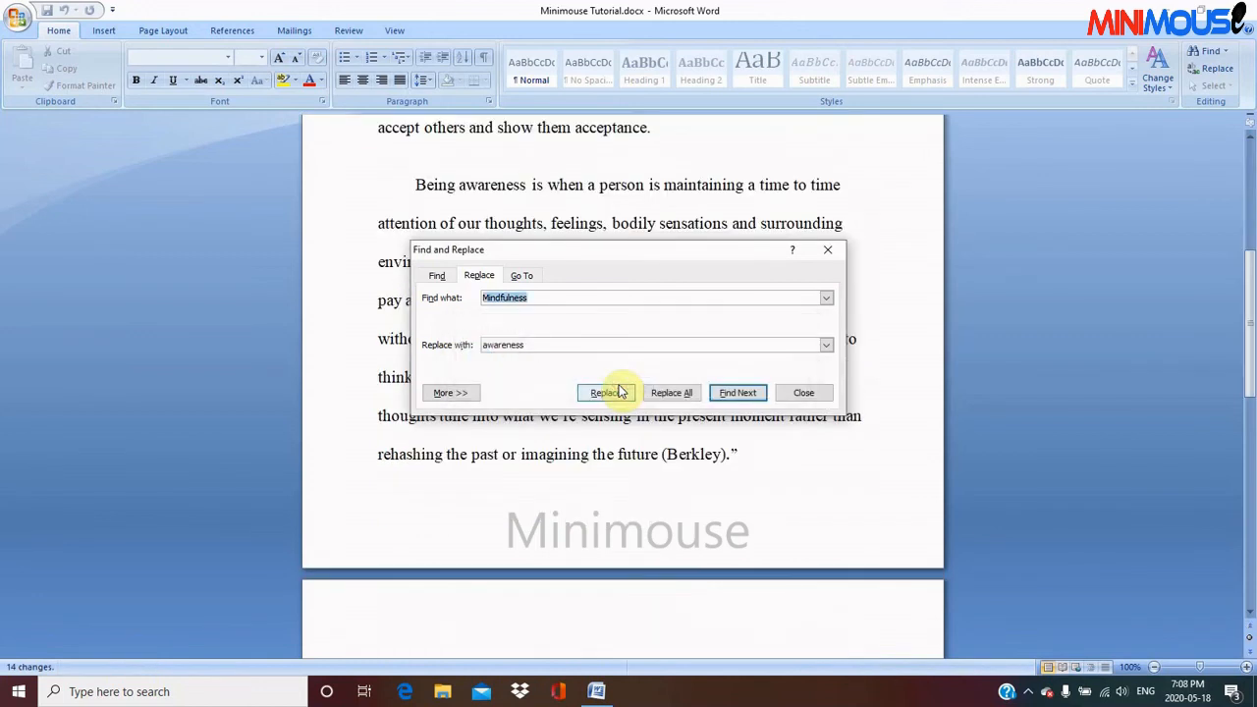
click(800, 394)
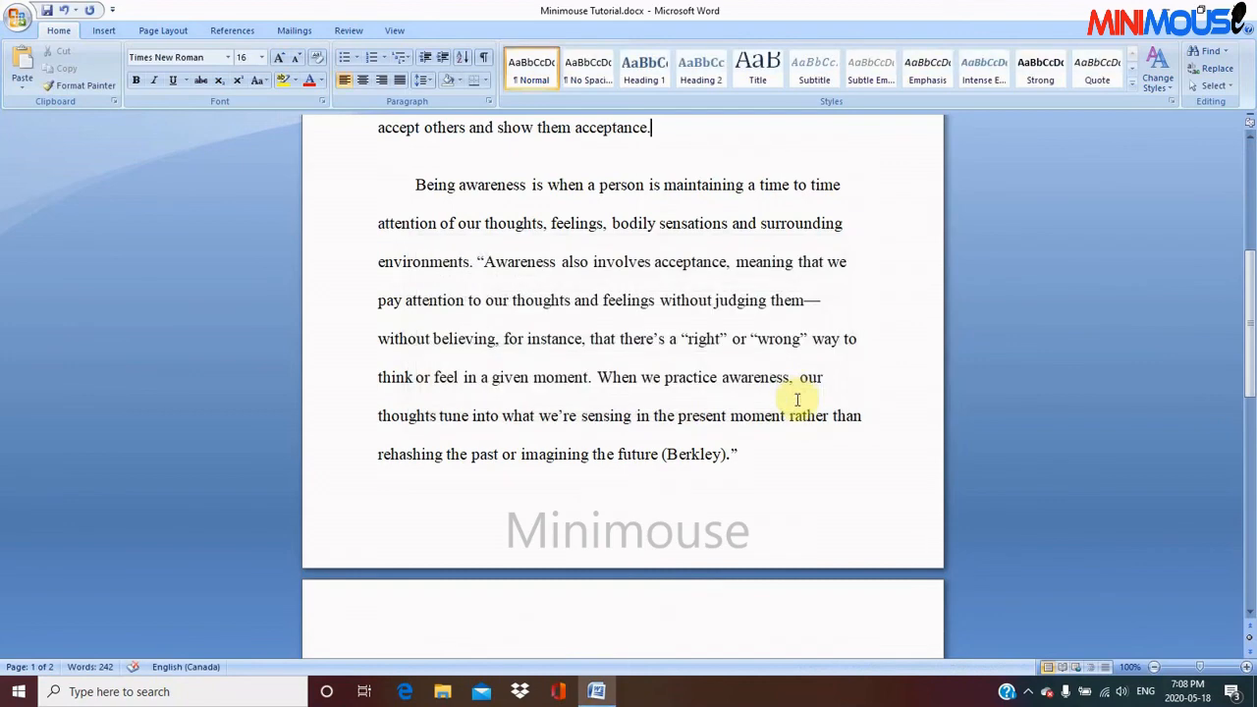
double_click(459, 184)
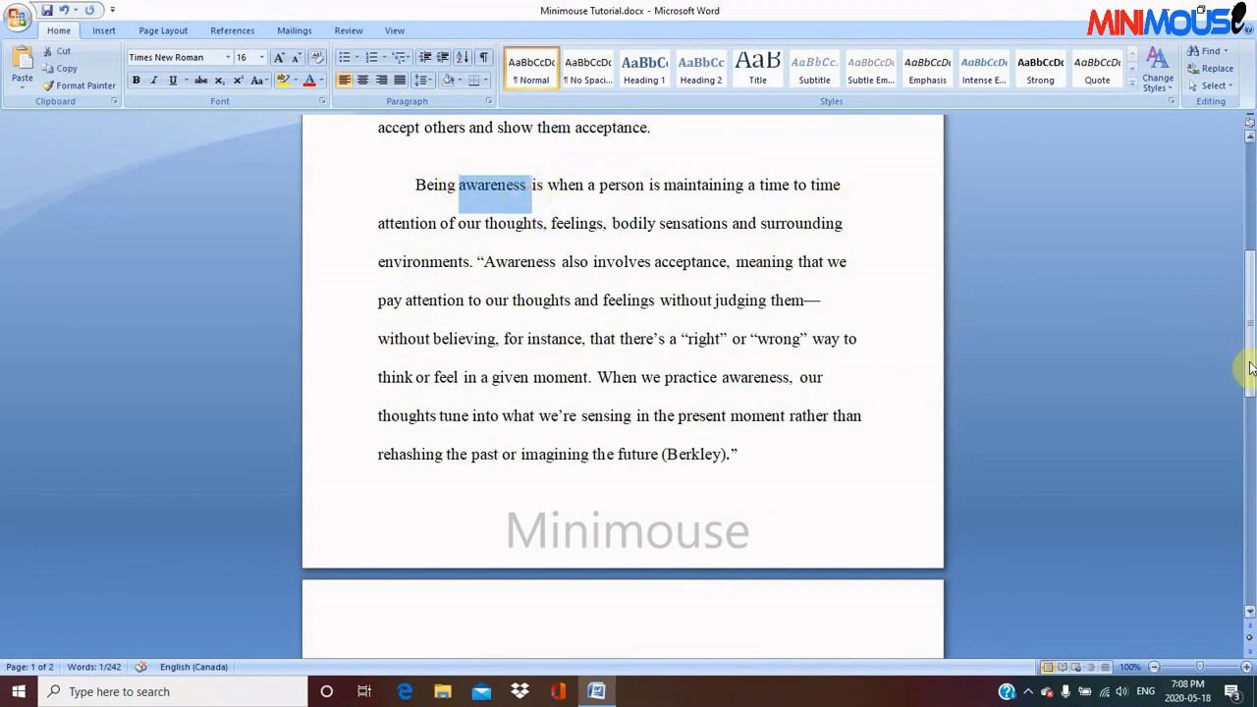
drag(1249, 368, 1254, 152)
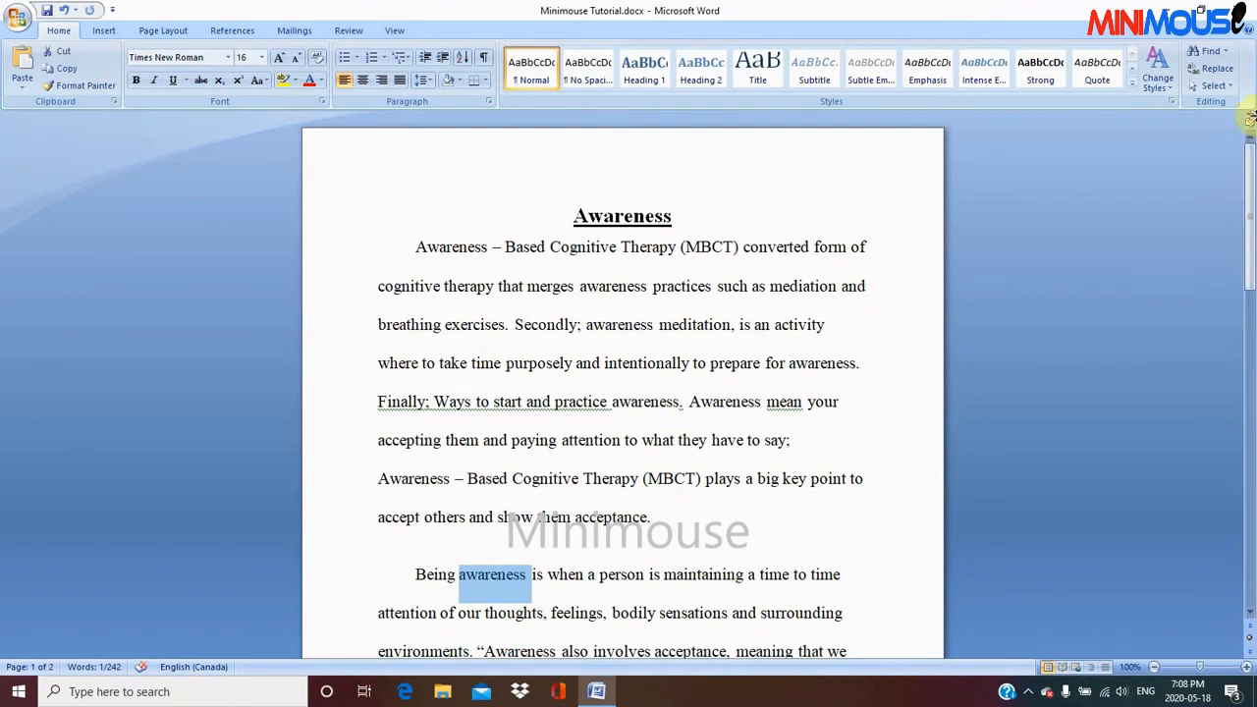